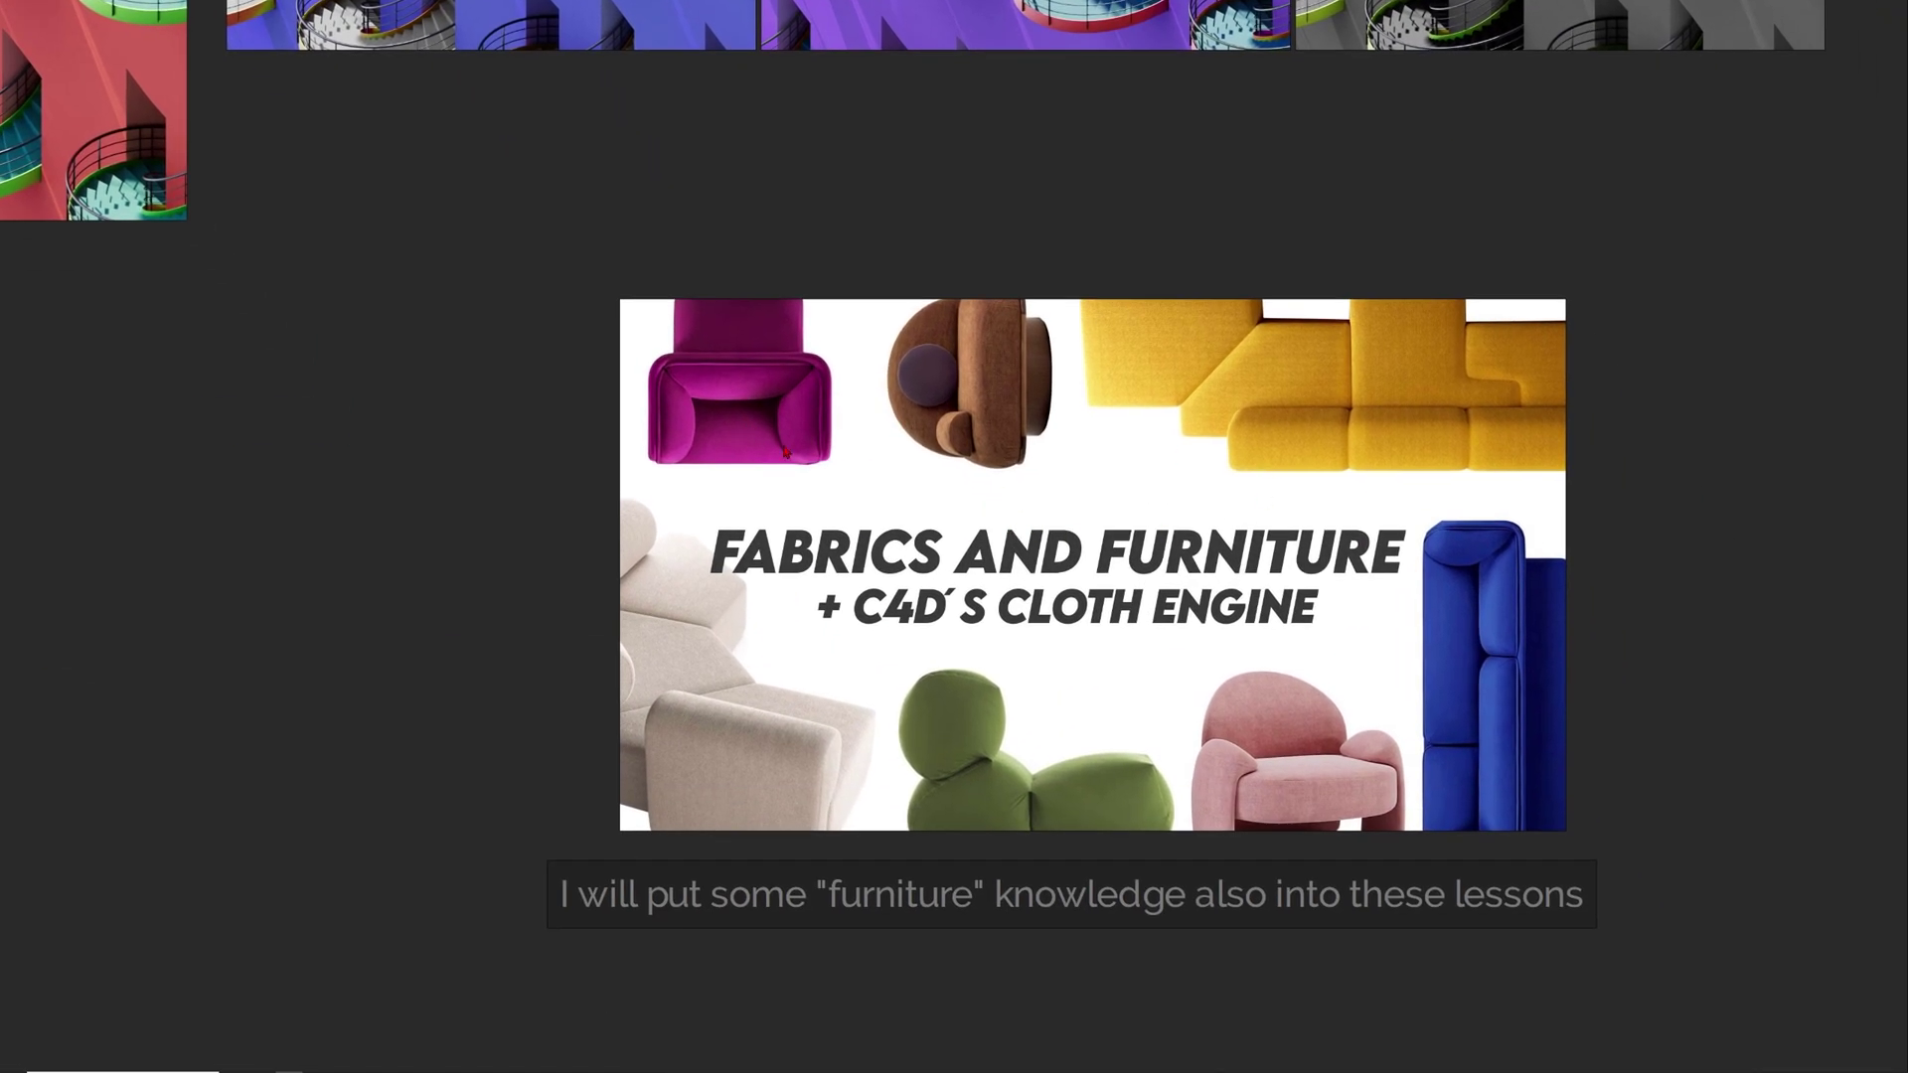
# Select the furniture lessons caption to move on to the July Patreon and YouTube groups
pyautogui.click(964, 881)
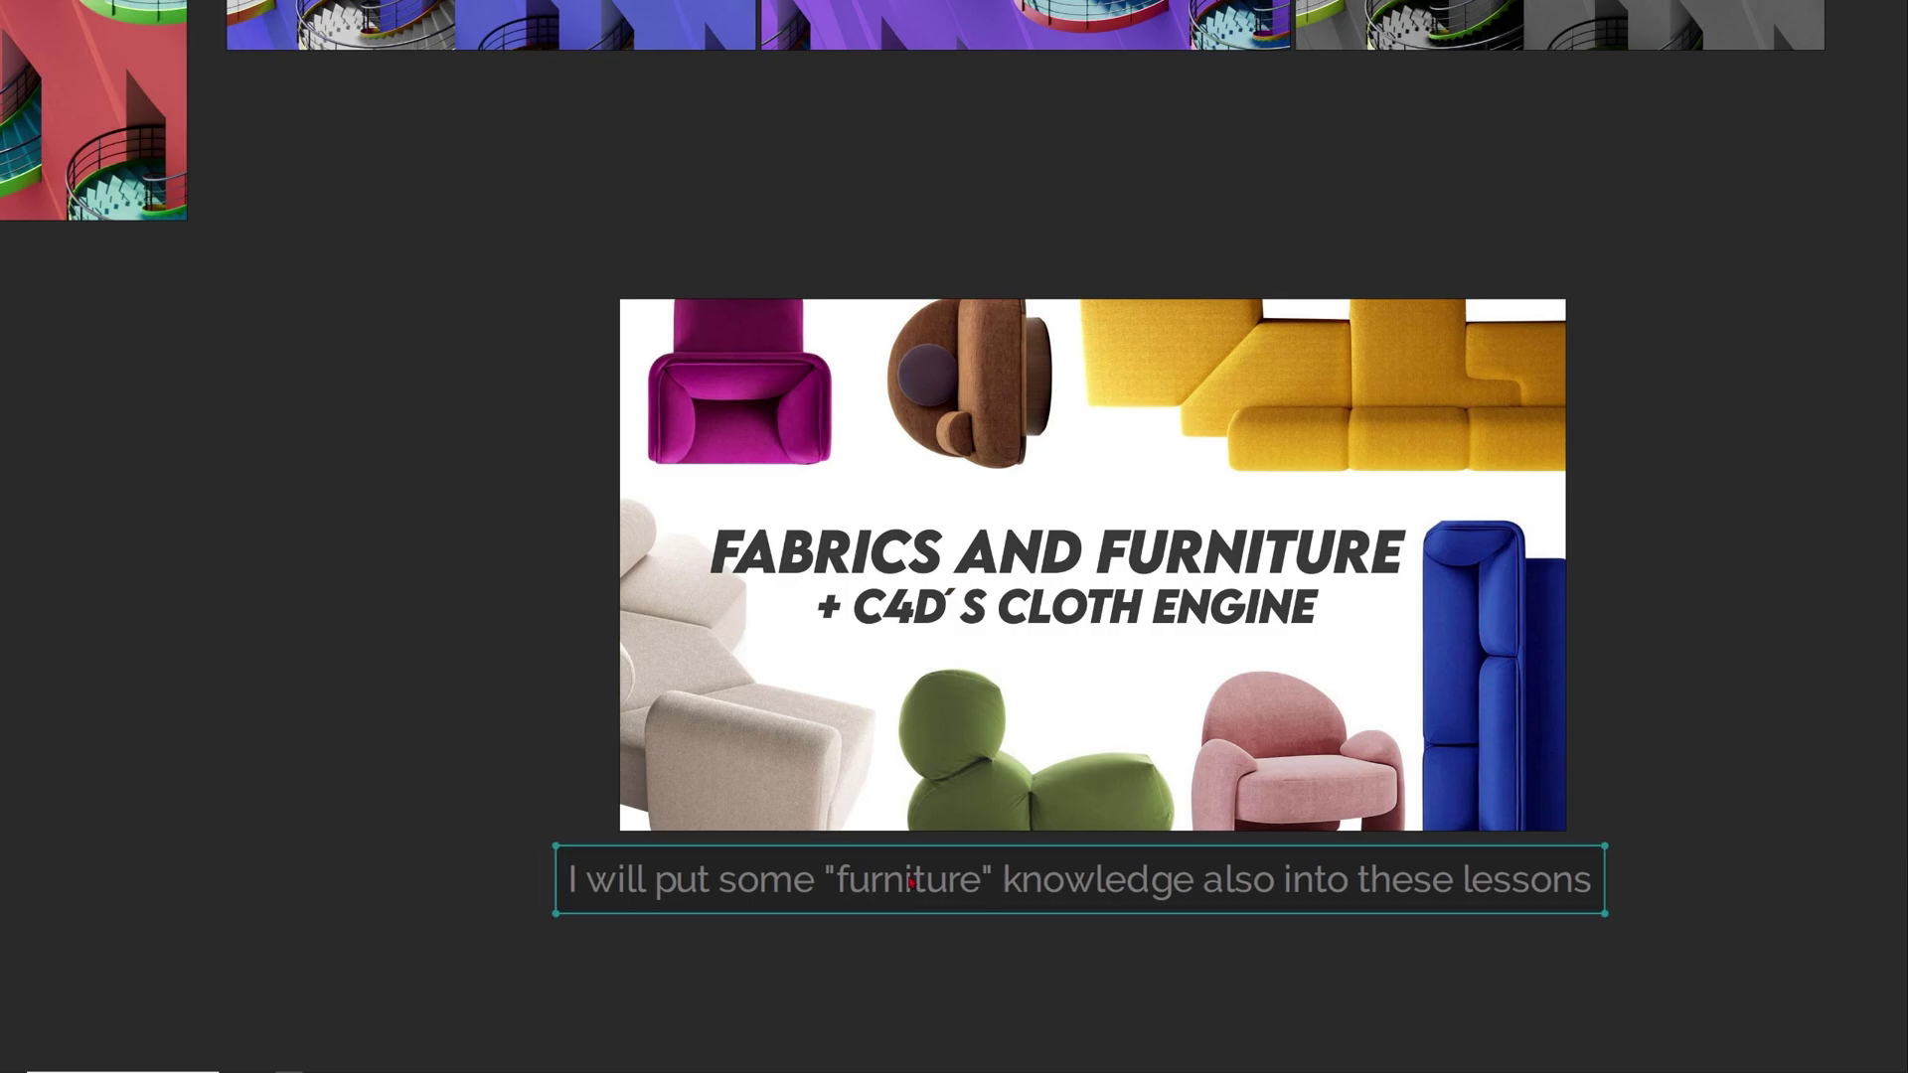
pyautogui.scroll(-3, 963, 866)
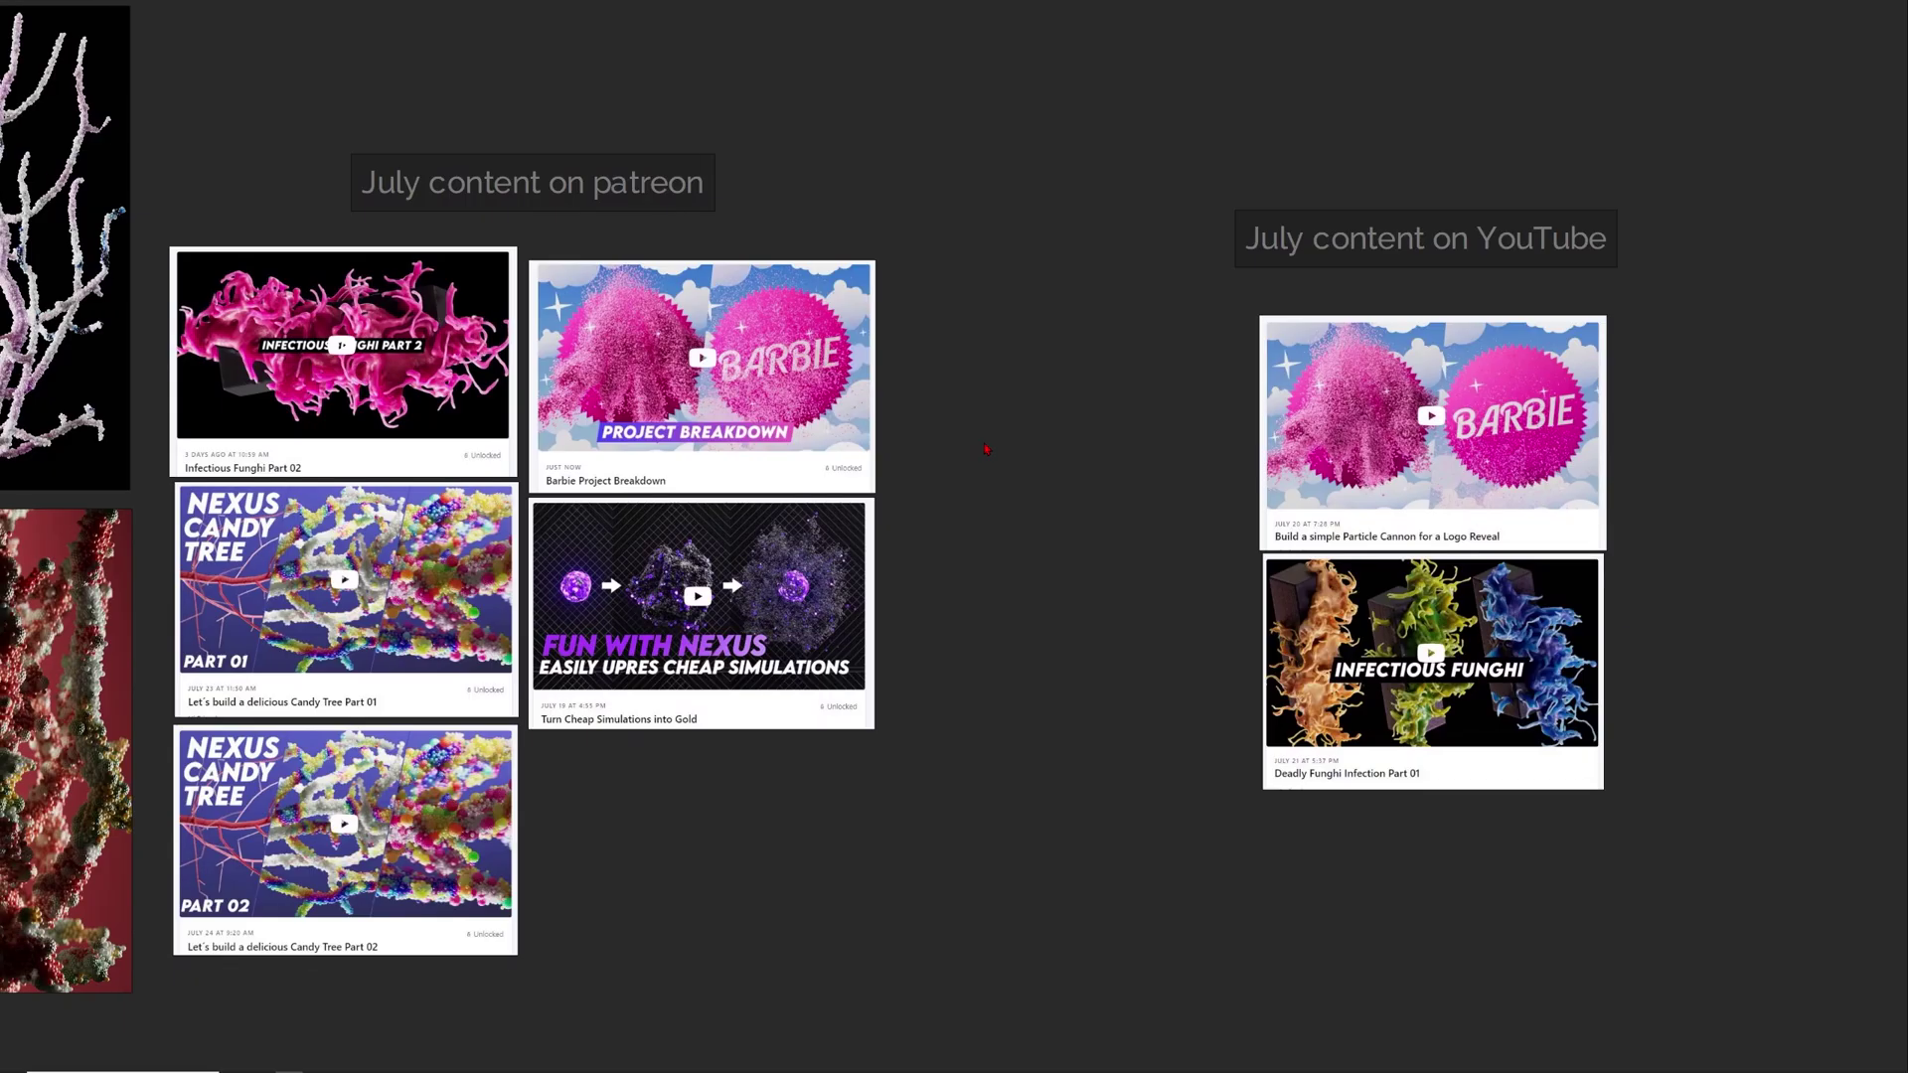
# Move the July YouTube title down and nudge it and both cards into alignment
pyautogui.click(1512, 245)
pyautogui.moveTo(1513, 245); pyautogui.dragTo(1514, 270)
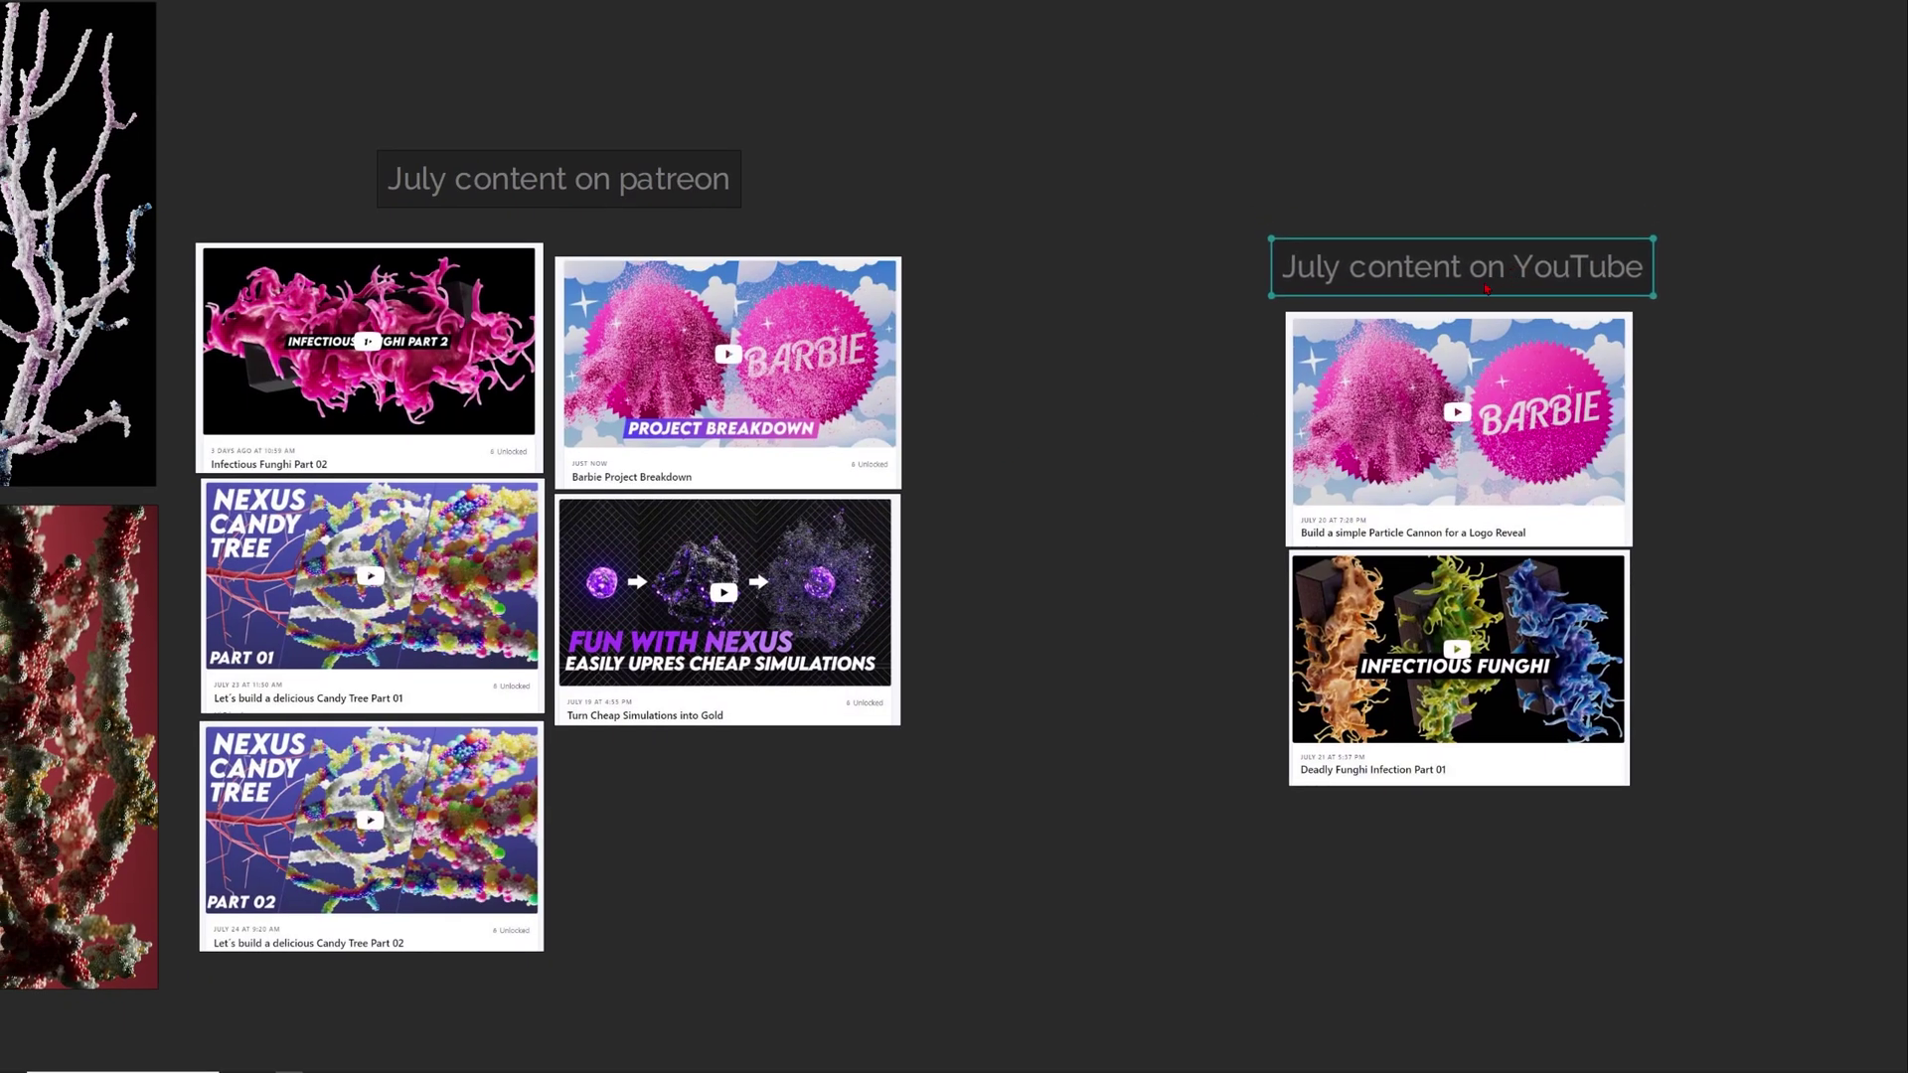
pyautogui.moveTo(1226, 225); pyautogui.dragTo(1444, 653)
pyautogui.moveTo(1375, 346); pyautogui.dragTo(1379, 325)
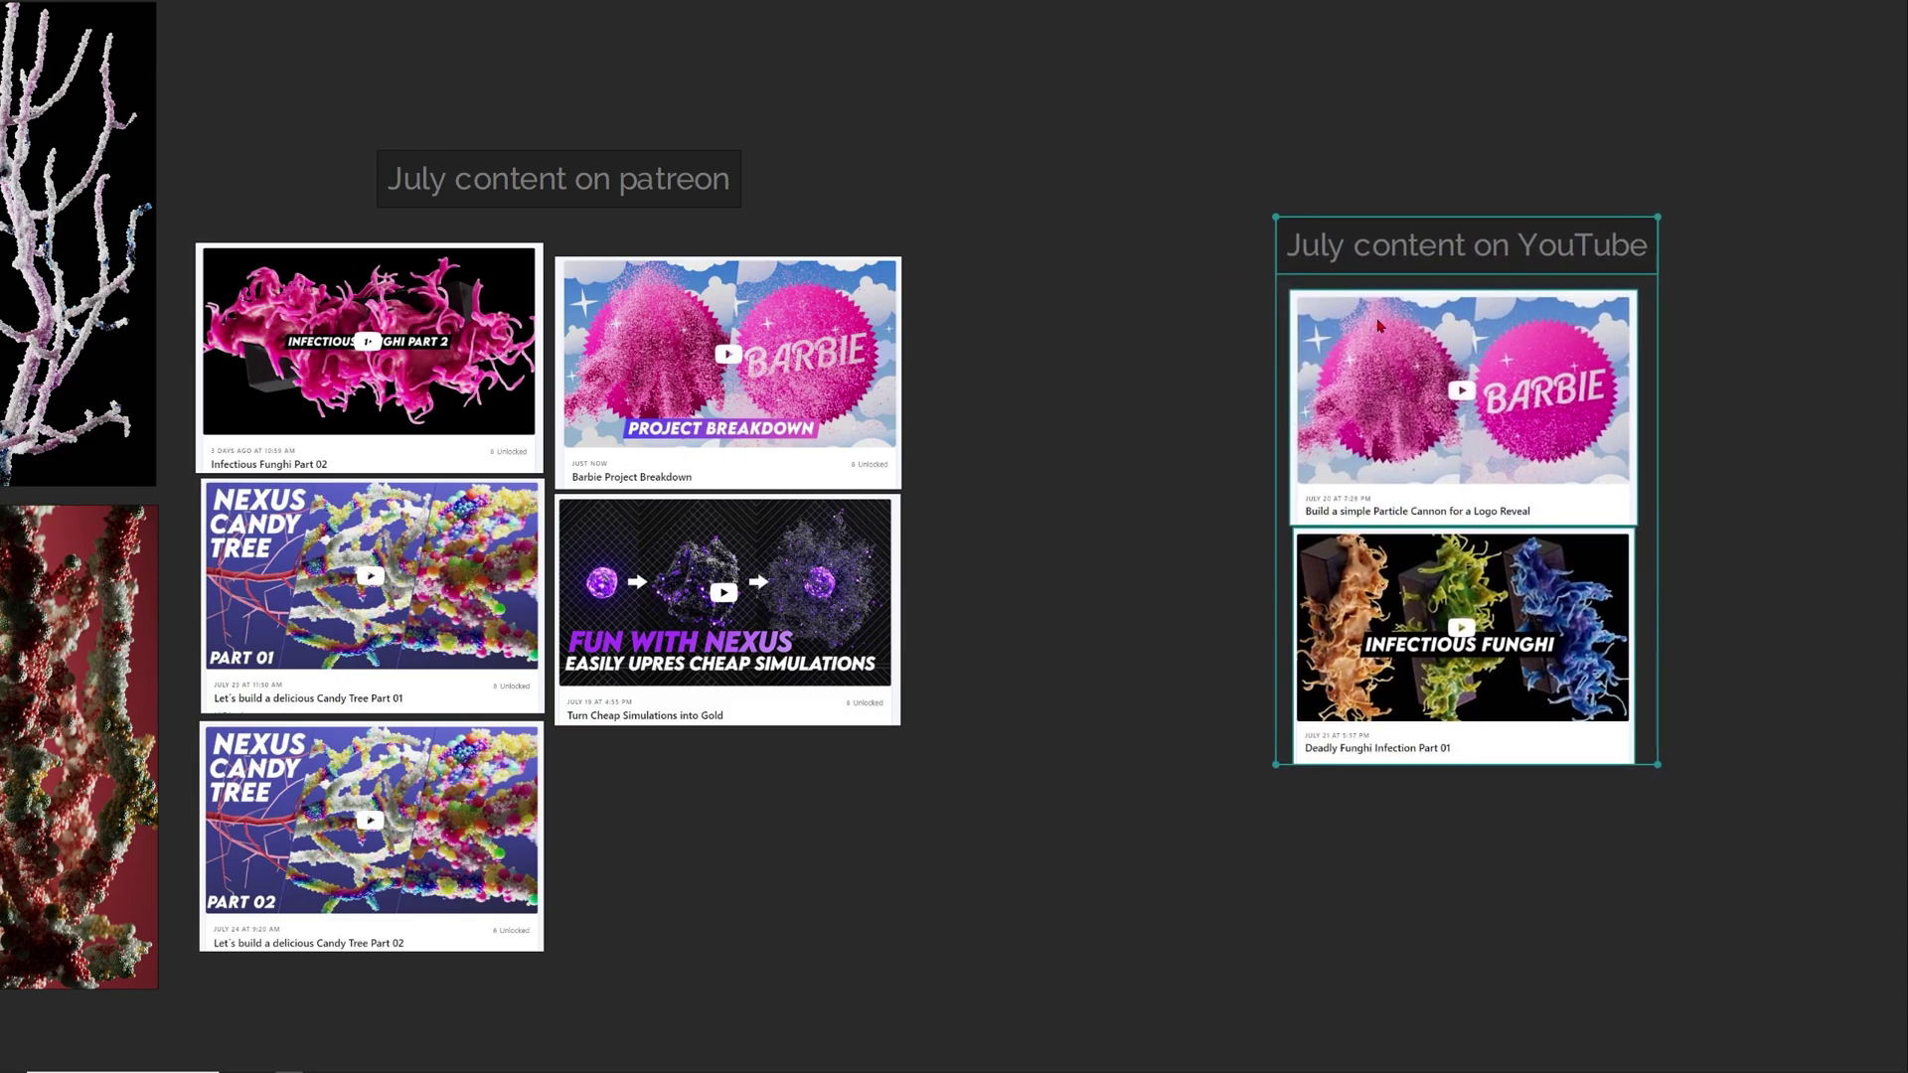
pyautogui.click(1104, 492)
pyautogui.scroll(-3, 1045, 448)
# Select the coral images and July Patreon group, then bring the June groups into view
pyautogui.moveTo(188, 275); pyautogui.dragTo(1321, 683)
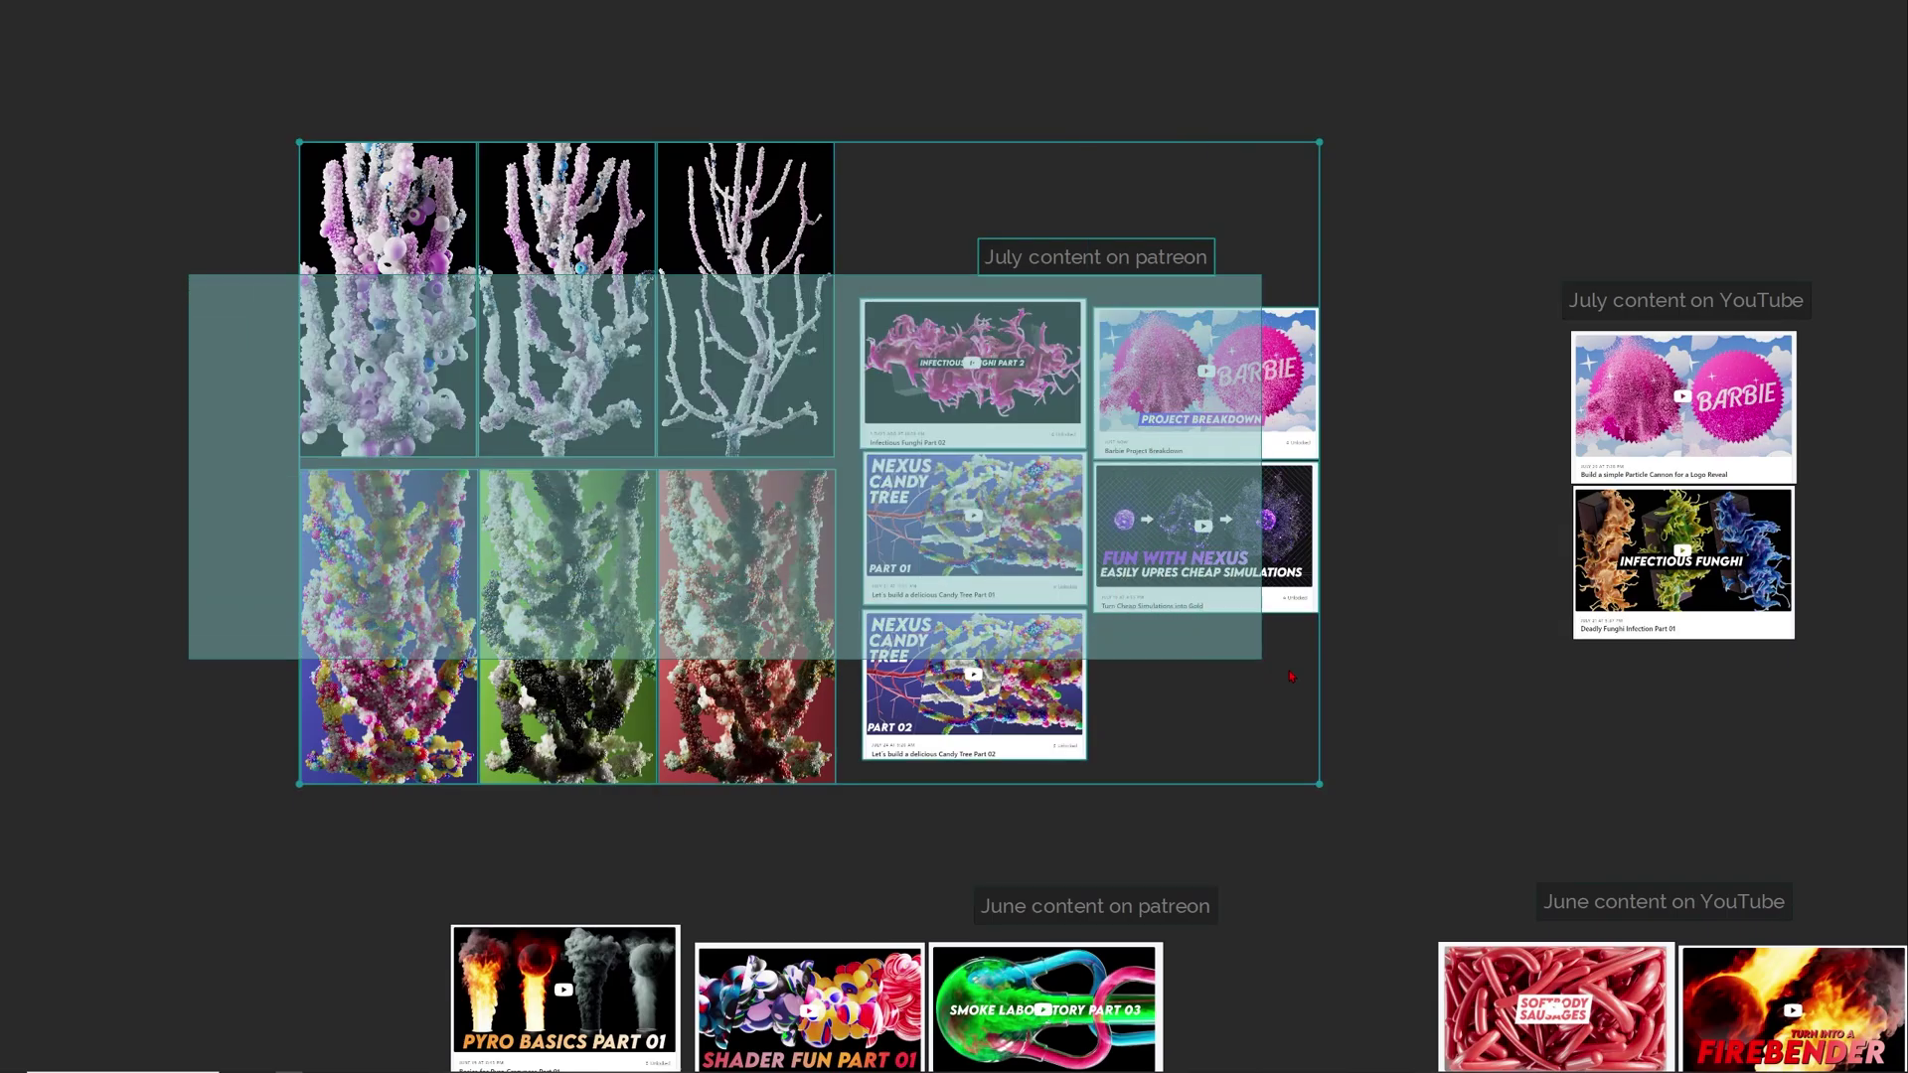
pyautogui.click(1408, 486)
pyautogui.moveTo(1406, 851); pyautogui.dragTo(1120, 314, button='middle')
pyautogui.moveTo(1136, 262)
pyautogui.mouseDown()
pyautogui.moveTo(1166, 329)
pyautogui.moveTo(1639, 865)
pyautogui.mouseUp()
pyautogui.scroll(2, 1457, 471)
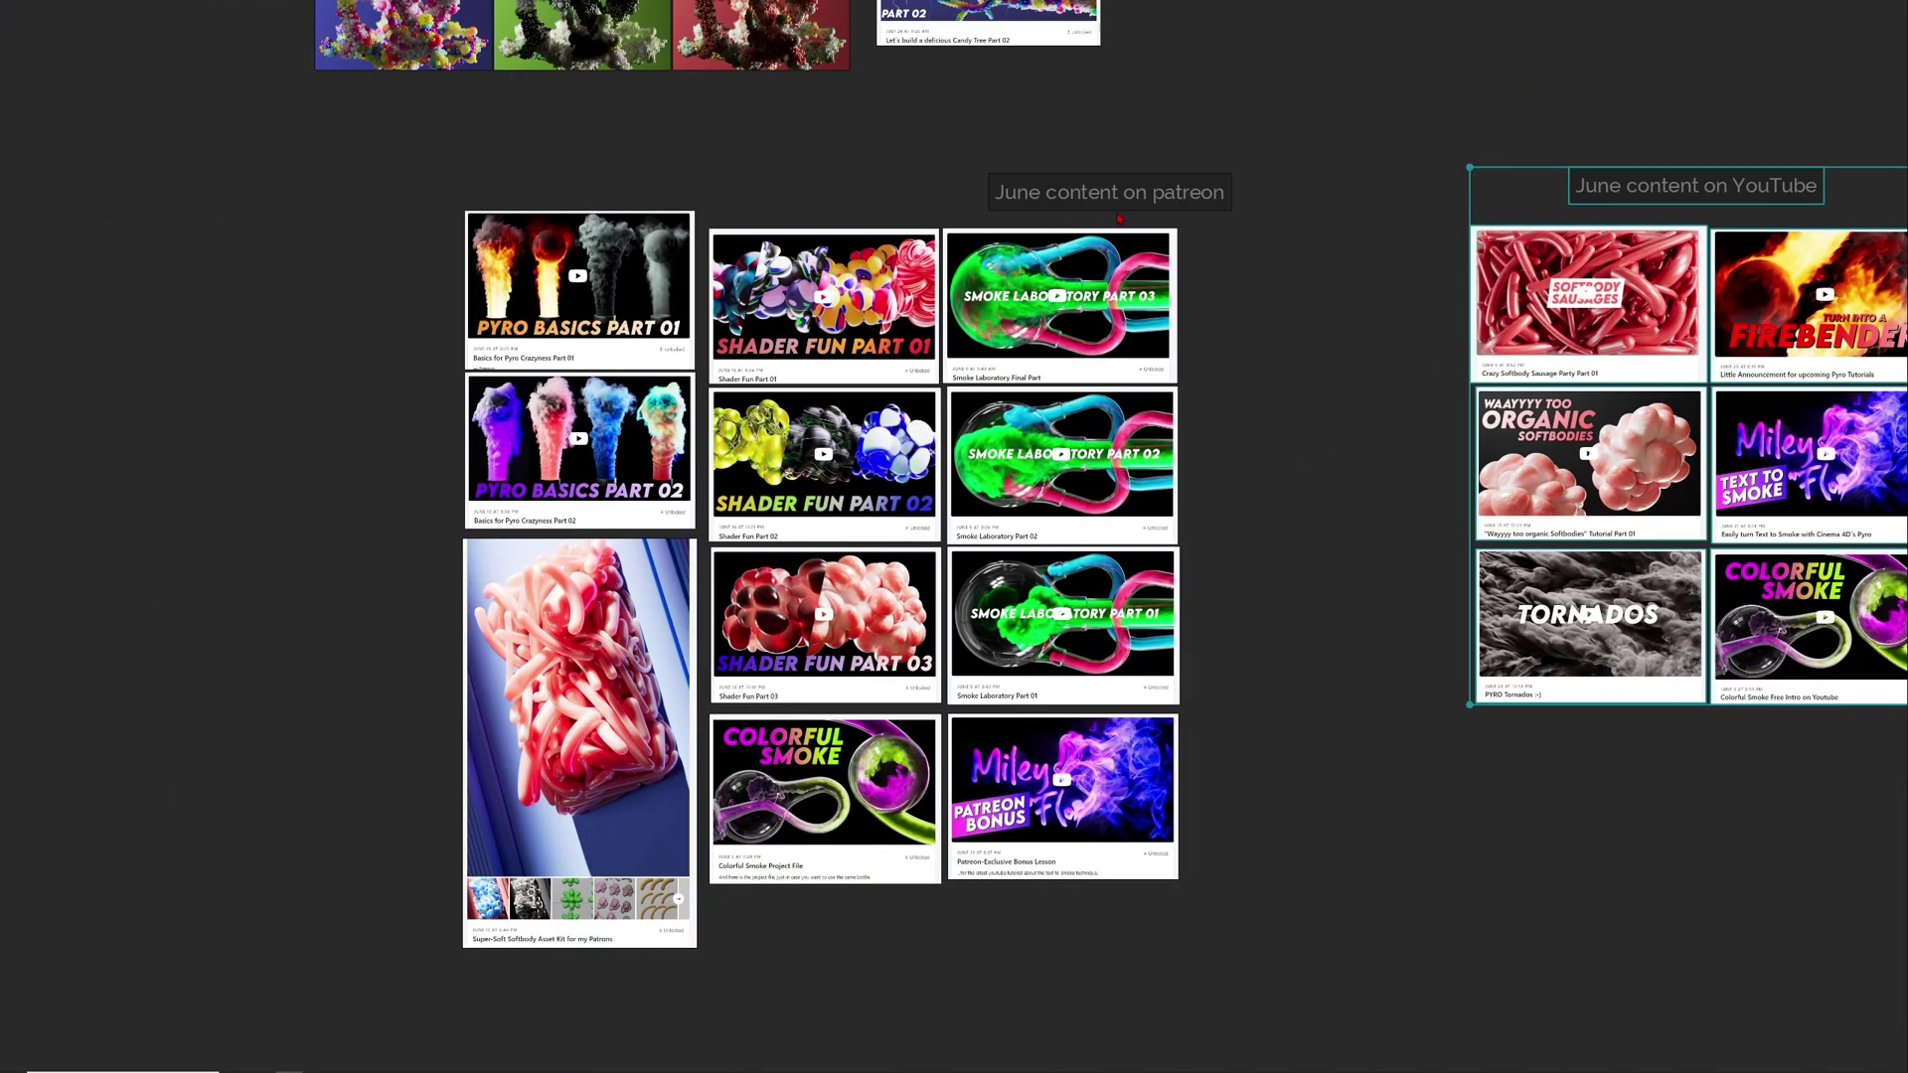
# Select the June Patreon label and its cards, then pan back toward the staircase artworks
pyautogui.click(1123, 205)
pyautogui.moveTo(391, 254); pyautogui.dragTo(1180, 946)
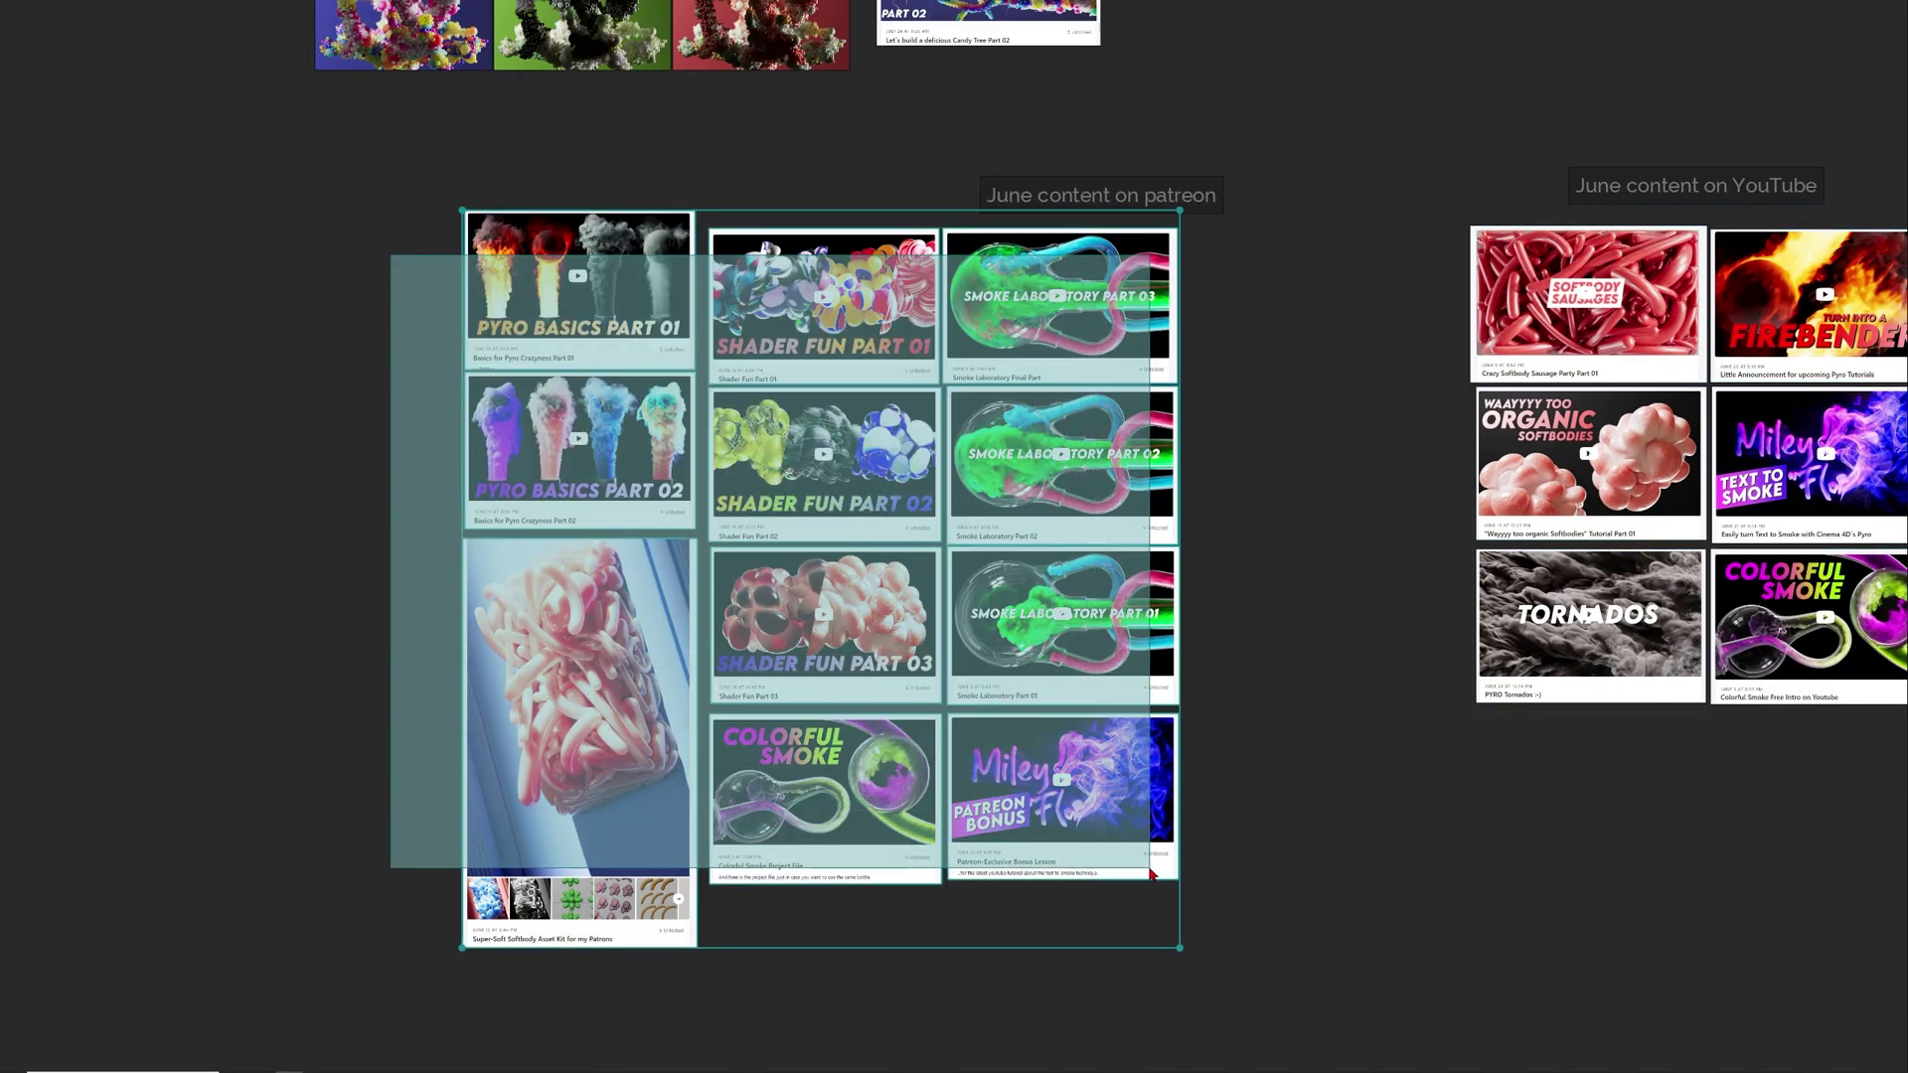
pyautogui.keyDown('ctrl'); pyautogui.scroll(2, 1000, 510); pyautogui.keyUp('ctrl')
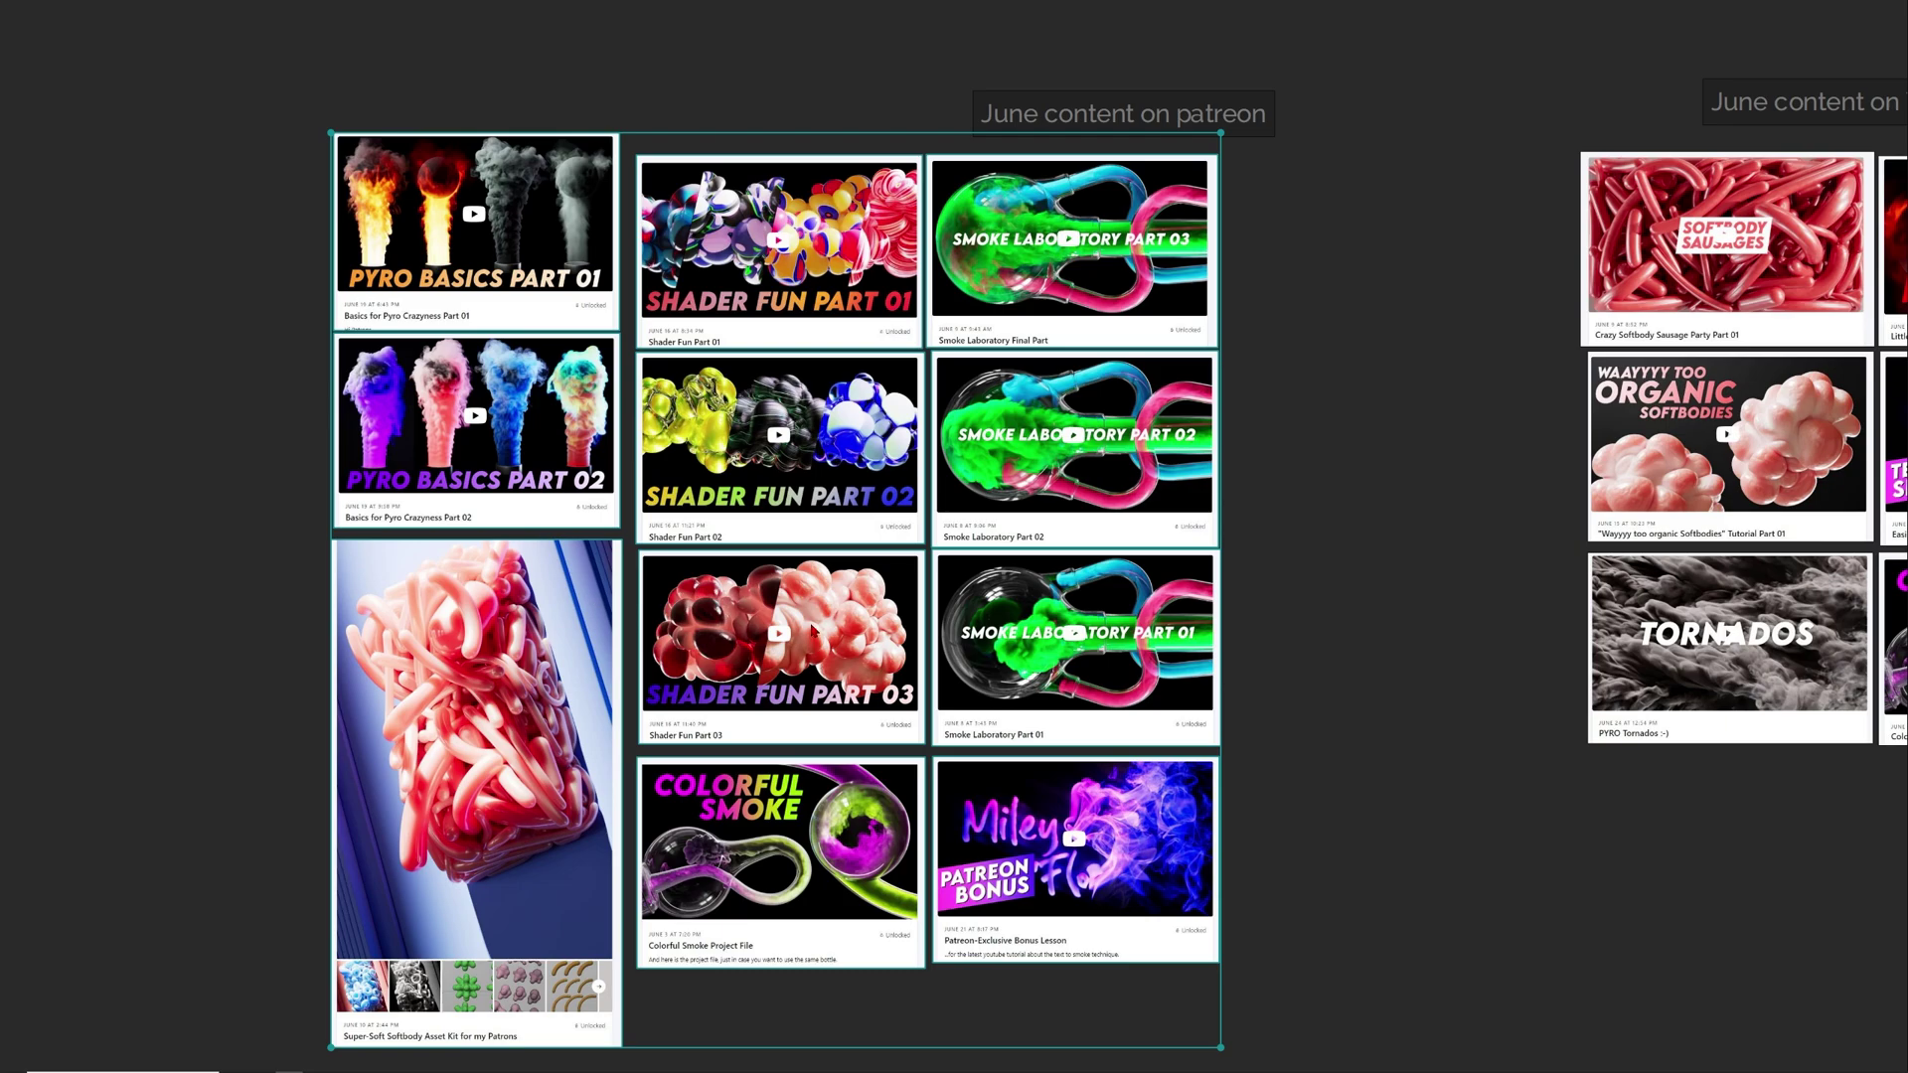
pyautogui.keyDown('ctrl'); pyautogui.scroll(-1, 810, 631); pyautogui.keyUp('ctrl')
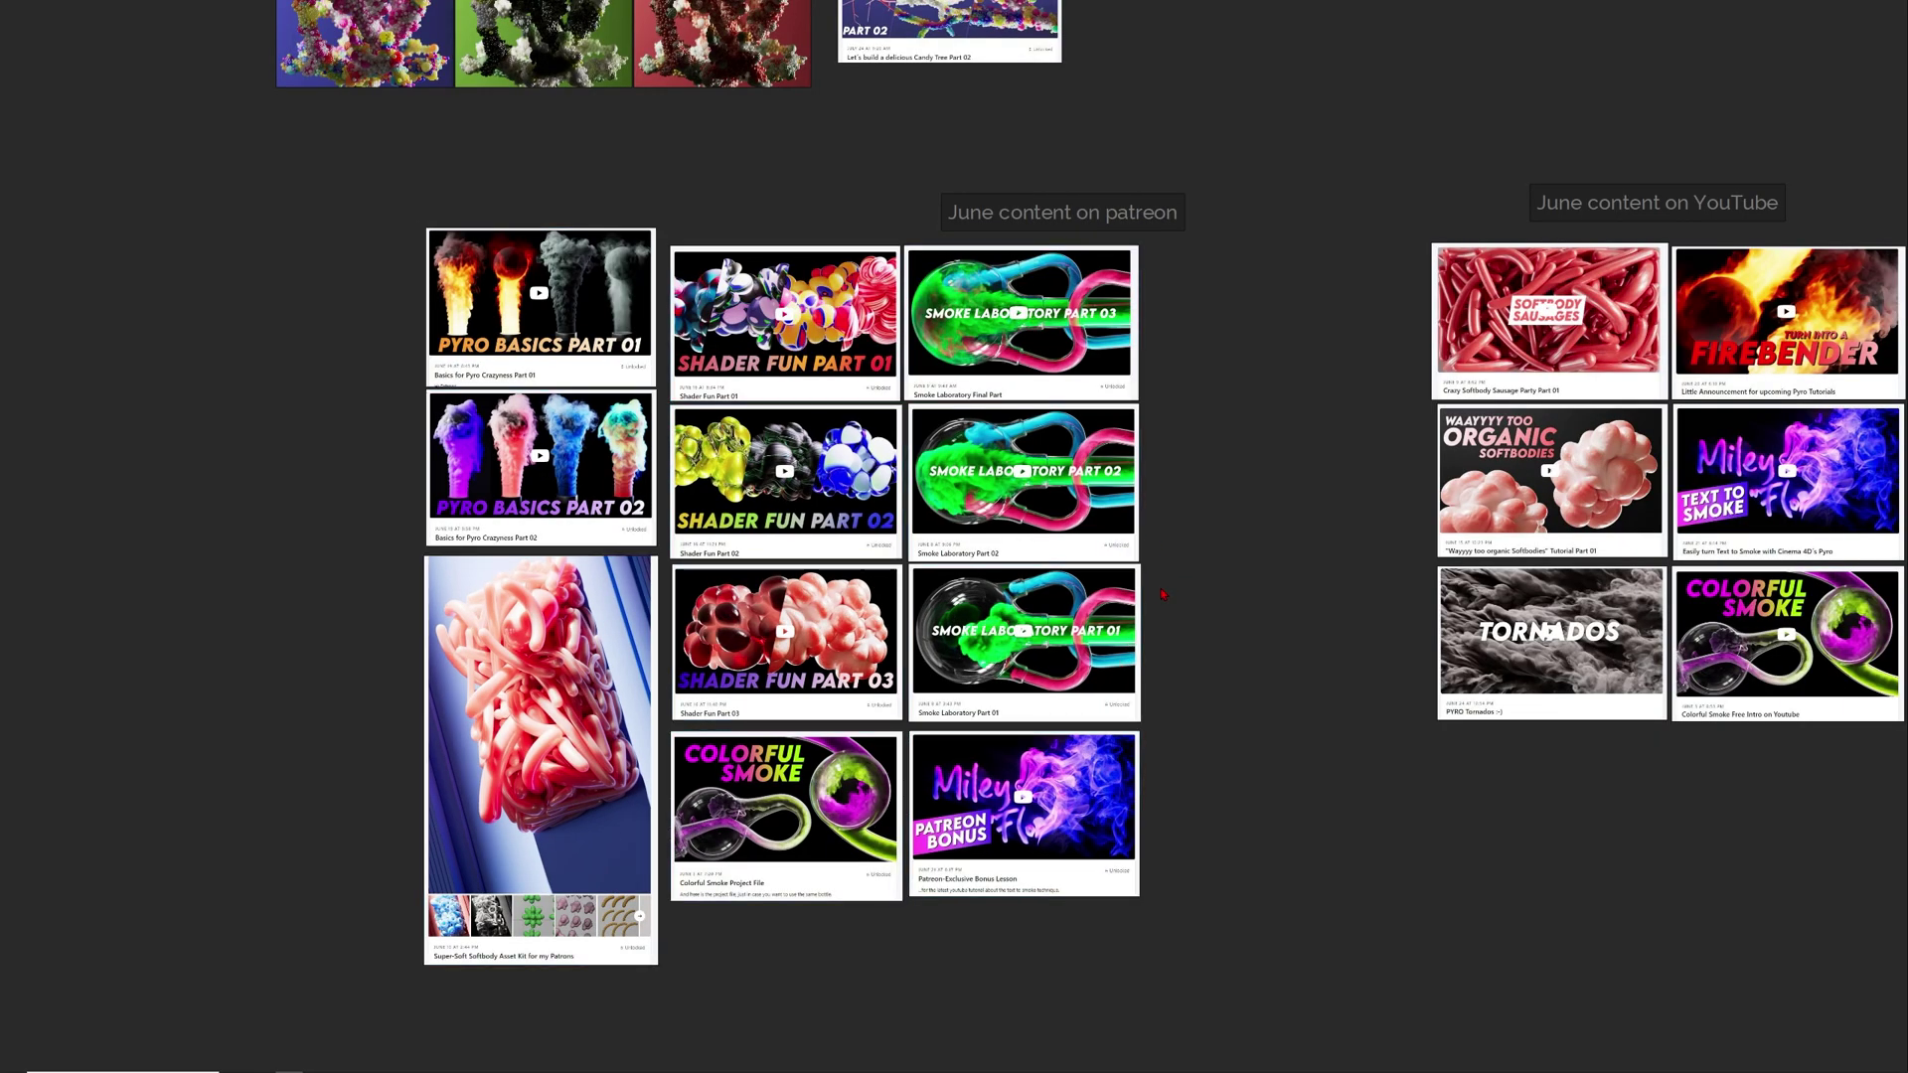
pyautogui.keyDown('ctrl'); pyautogui.scroll(-1, 1178, 507); pyautogui.keyUp('ctrl')
pyautogui.moveTo(1205, 461); pyautogui.dragTo(790, 541, button='middle')
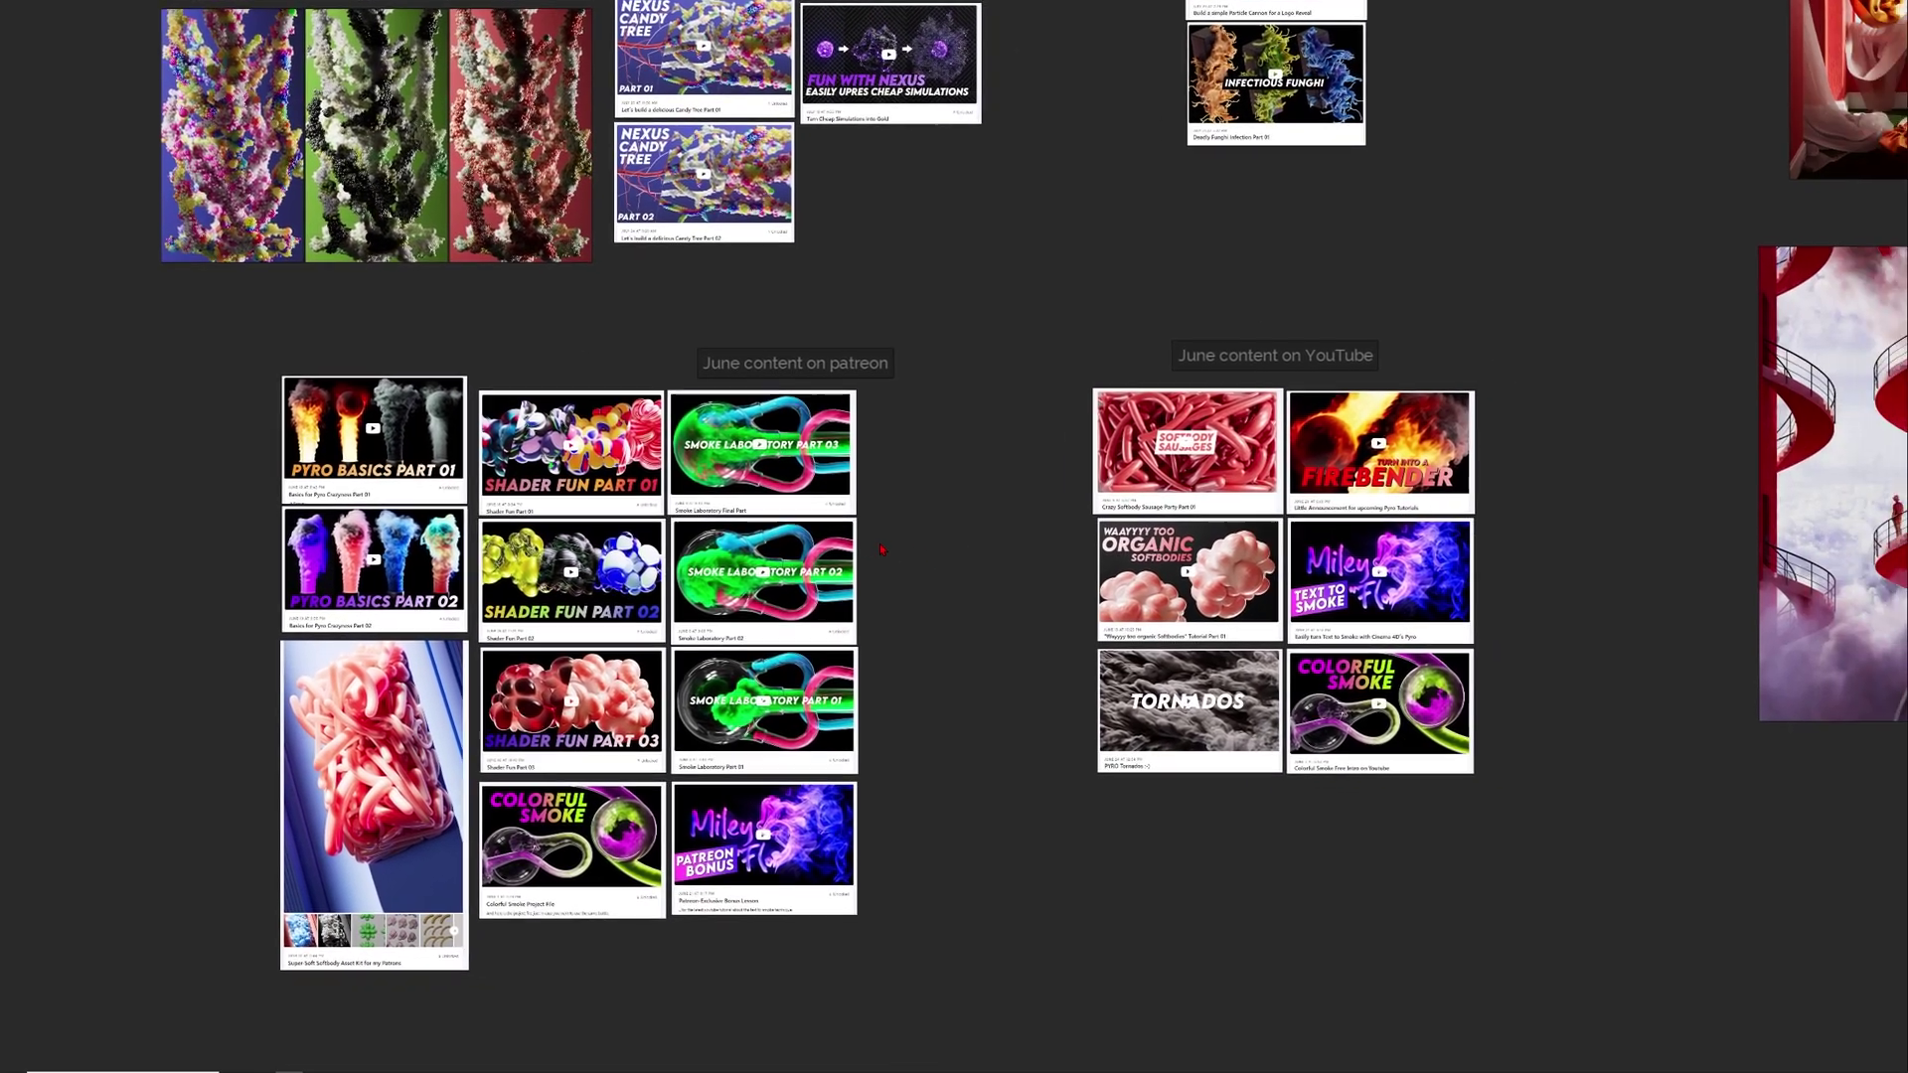
pyautogui.moveTo(519, 494); pyautogui.dragTo(712, 480, button='middle')
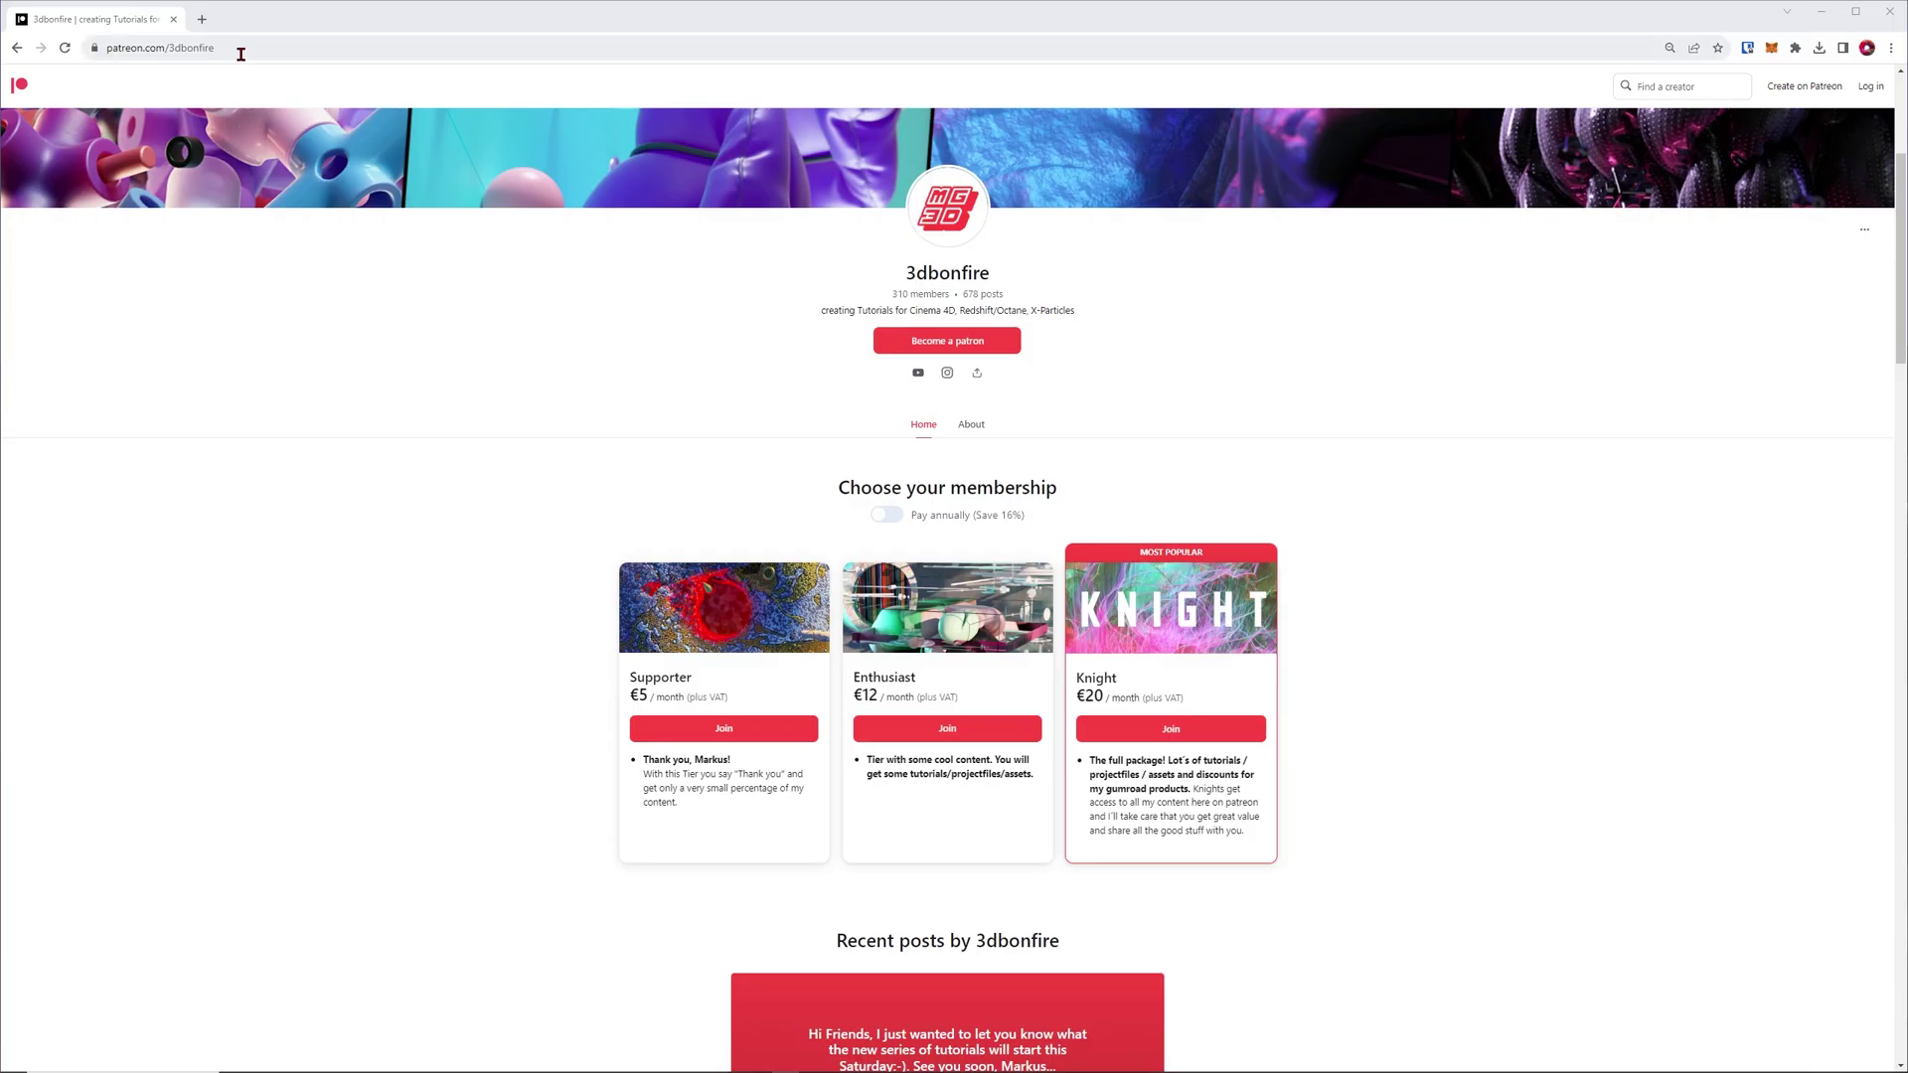
# Select the address of 3dbonfire's Patreon page in Chrome
pyautogui.click(230, 47)
pyautogui.moveTo(1006, 274); pyautogui.dragTo(905, 273)
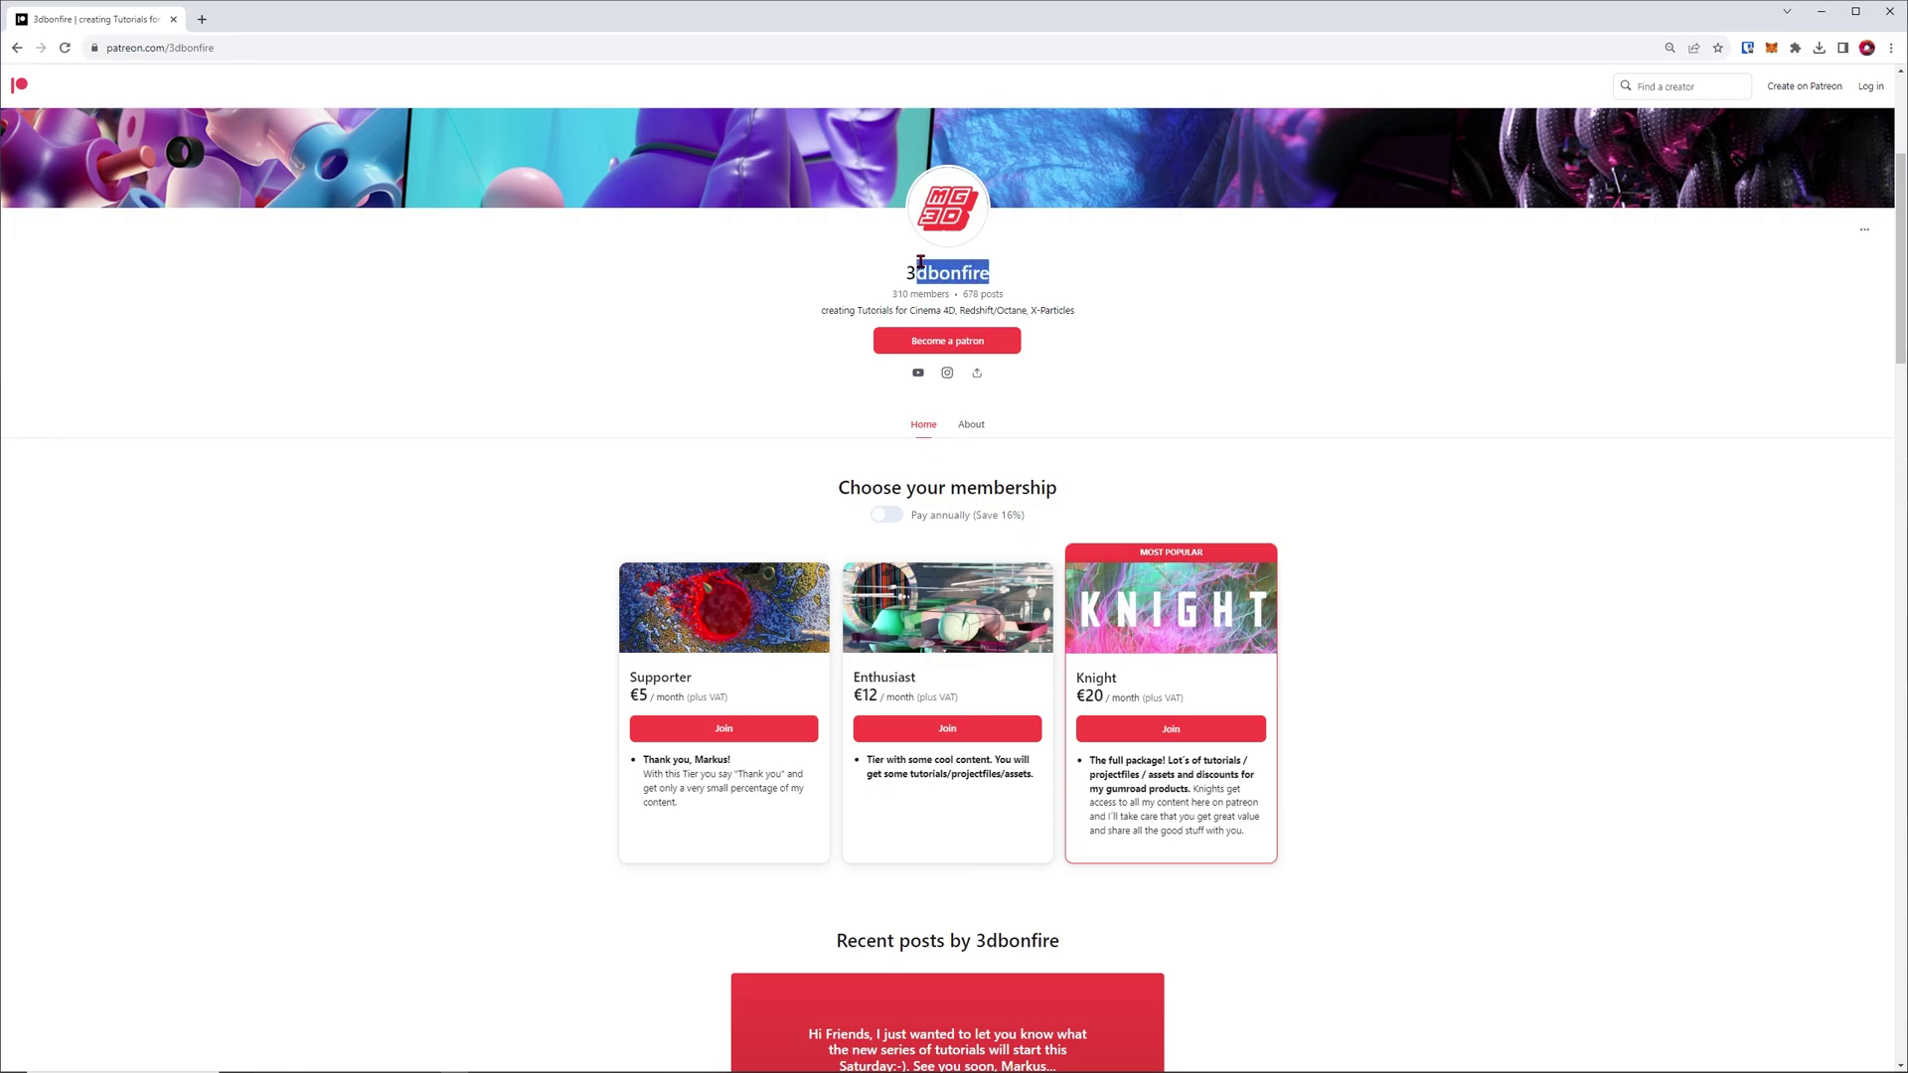
pyautogui.scroll(-1, 940, 395)
pyautogui.scroll(-1, 939, 395)
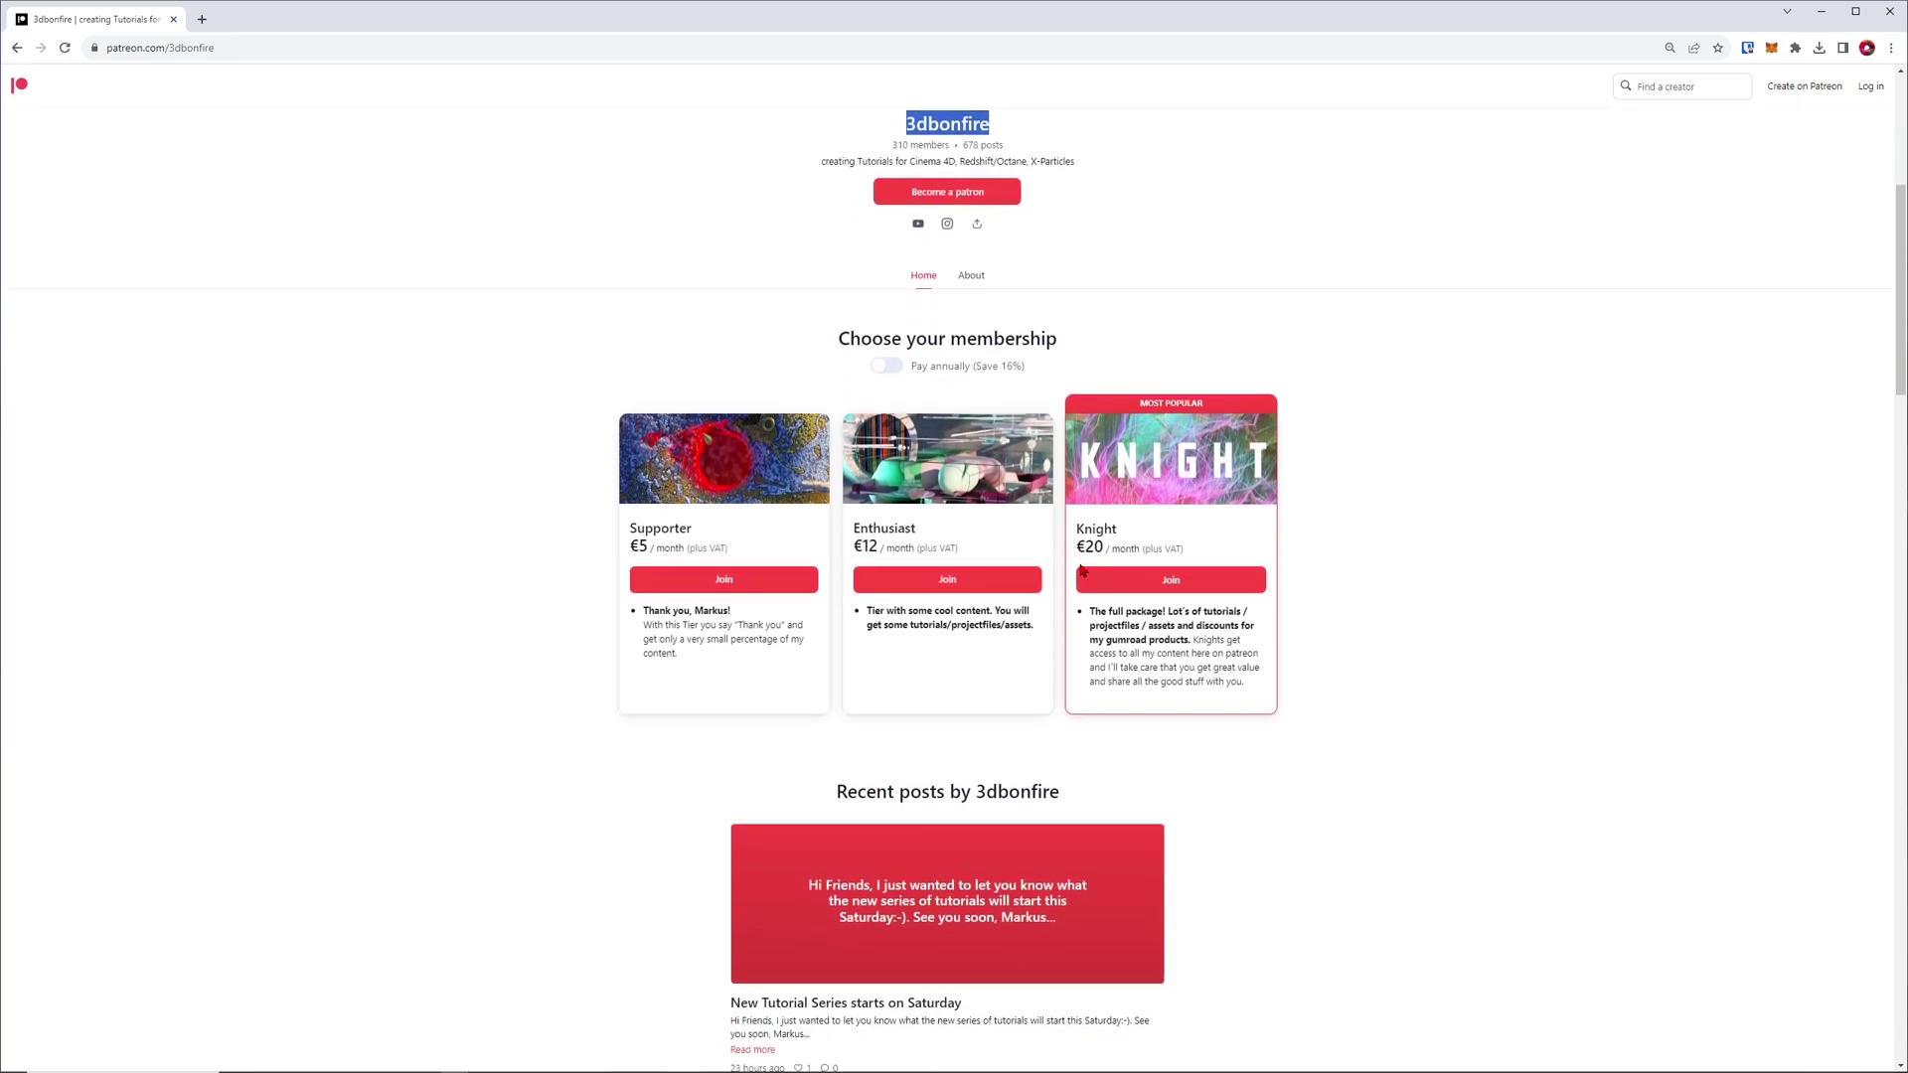